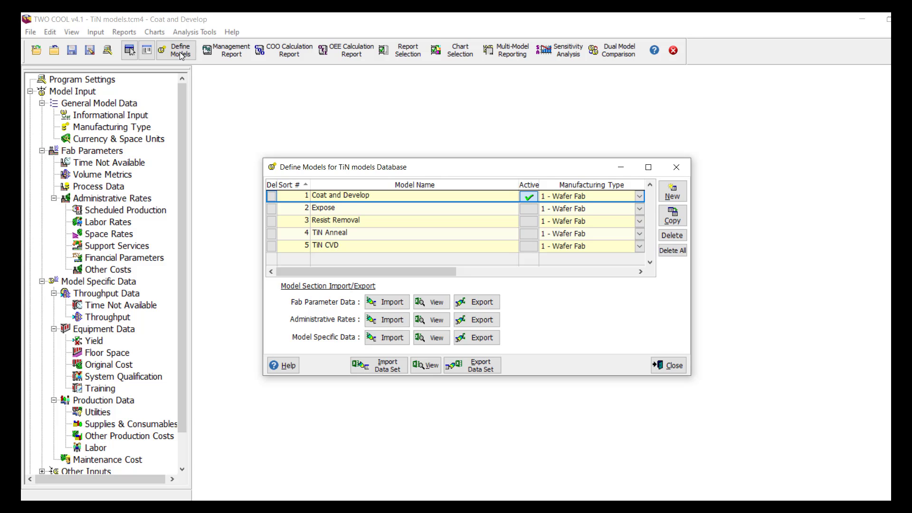
Create a new PRO COOL process sequence database with manufacturing type Wafer Fab and the model name TiN models
left_click(195, 32)
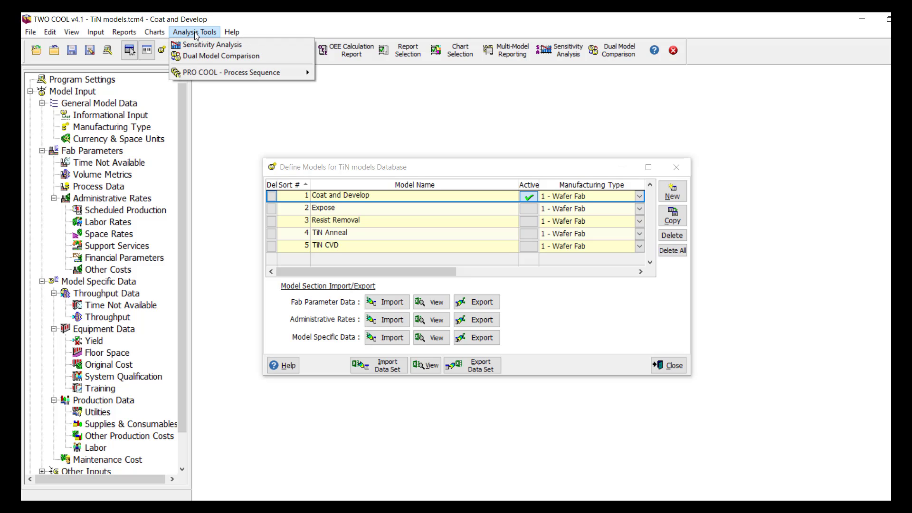
mouse_move(206, 71)
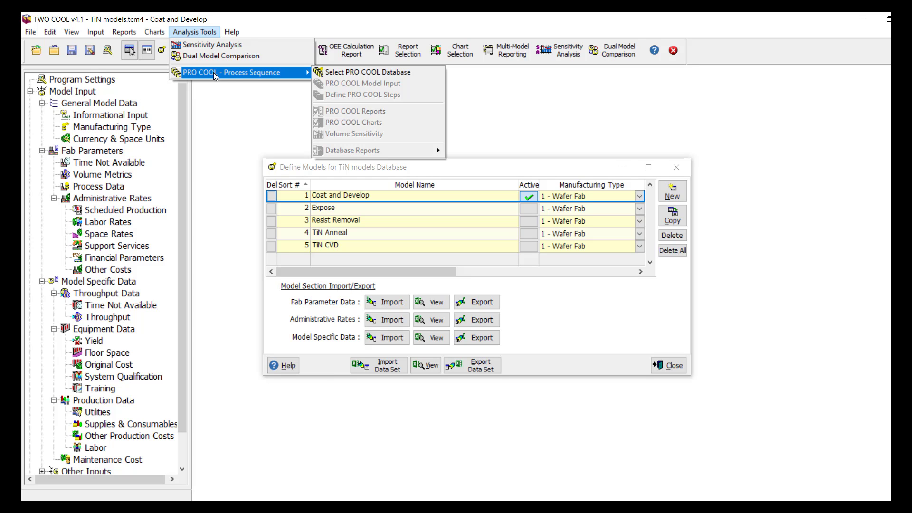
left_click(329, 73)
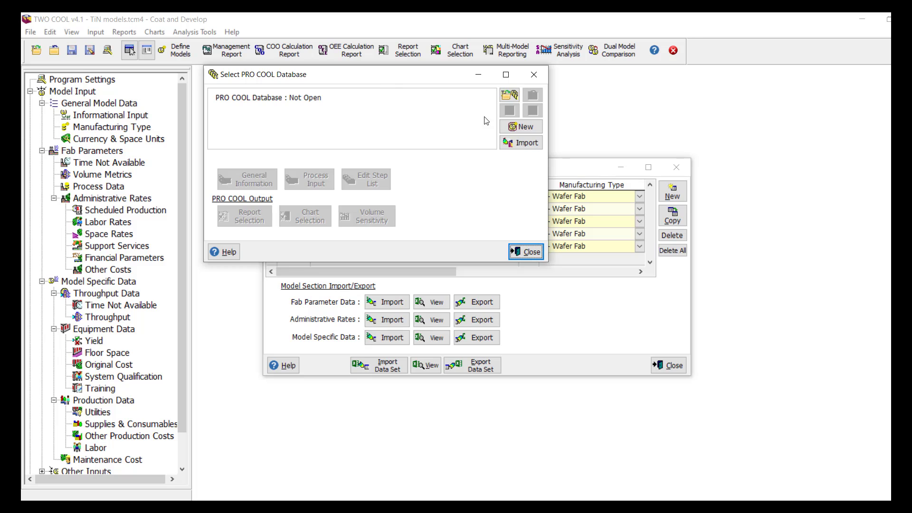
left_click(515, 127)
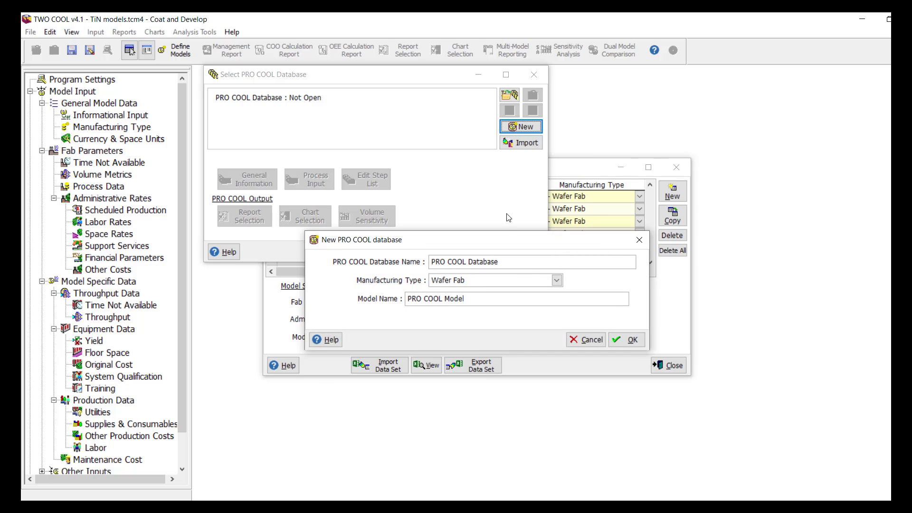
left_click(556, 282)
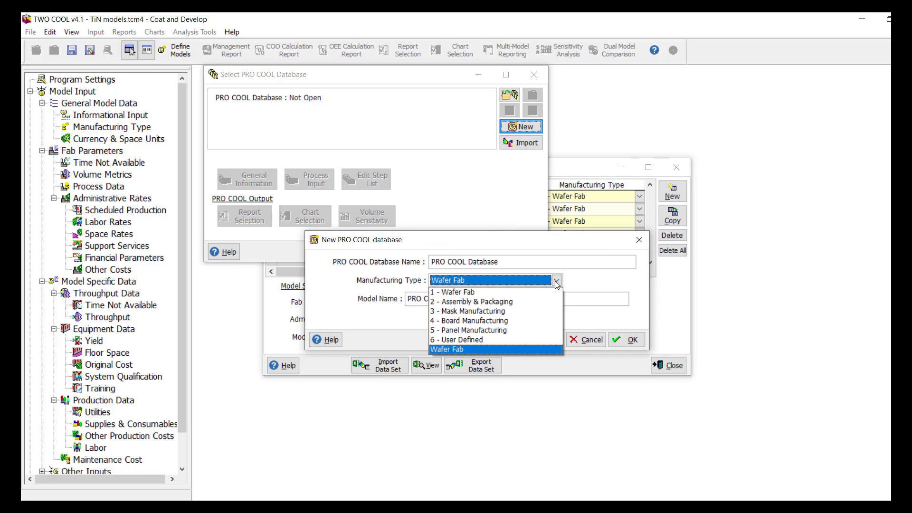
left_click(557, 281)
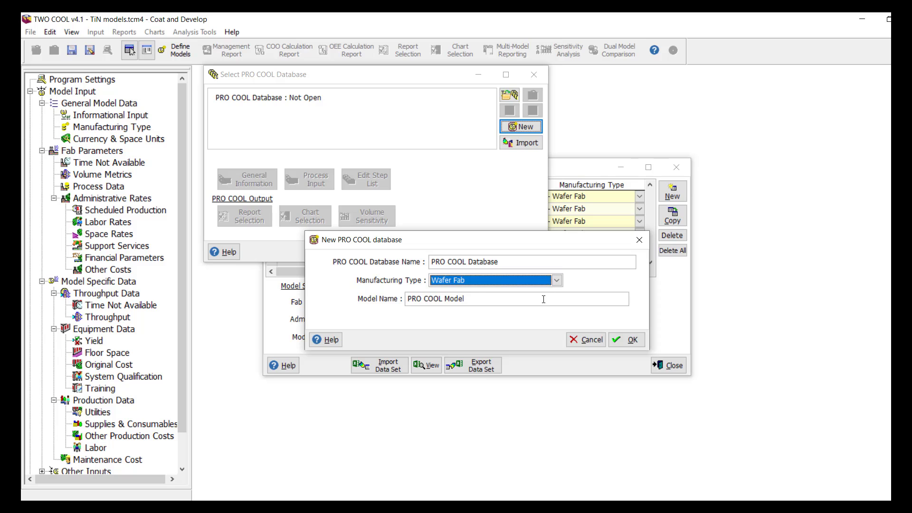
left_click_drag(544, 298, 331, 280)
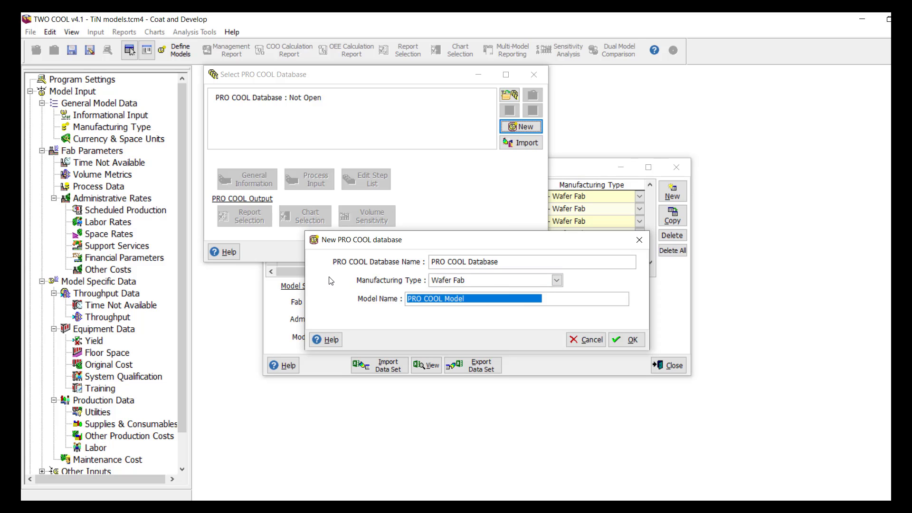
type("TiN")
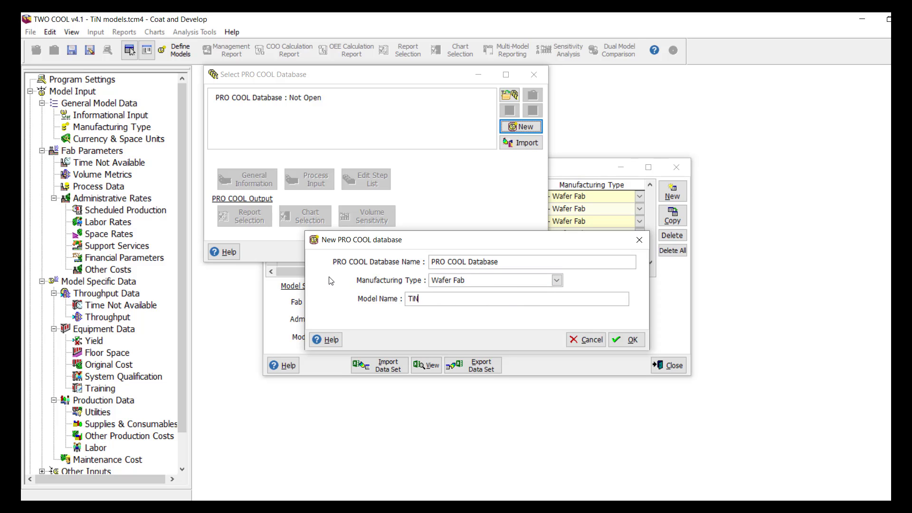
type(" models")
left_click(621, 343)
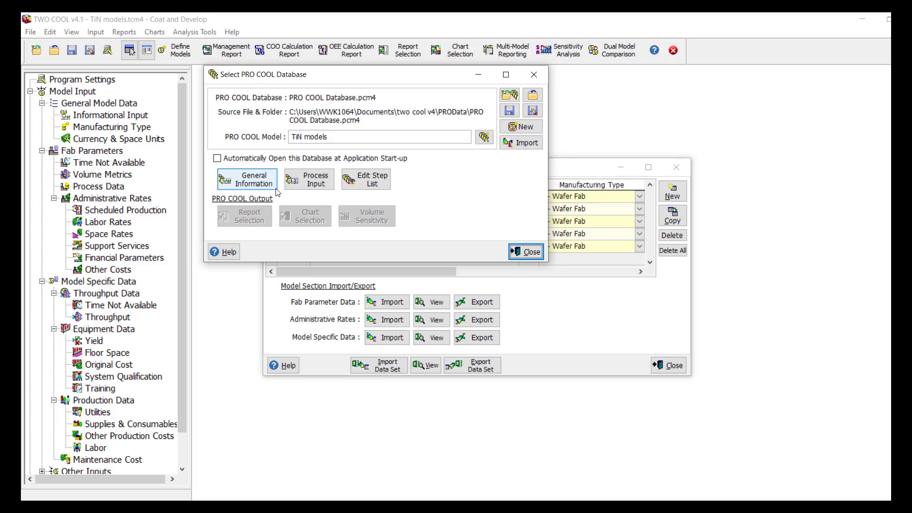
Enter WWK as the originator in the PRO COOL model's general information
left_click(274, 186)
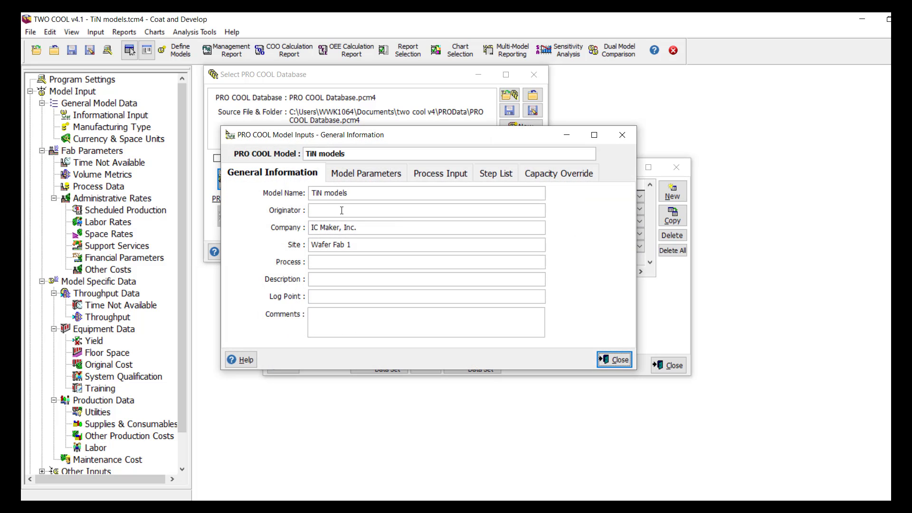
left_click(343, 214)
type("WWK")
key("Tab")
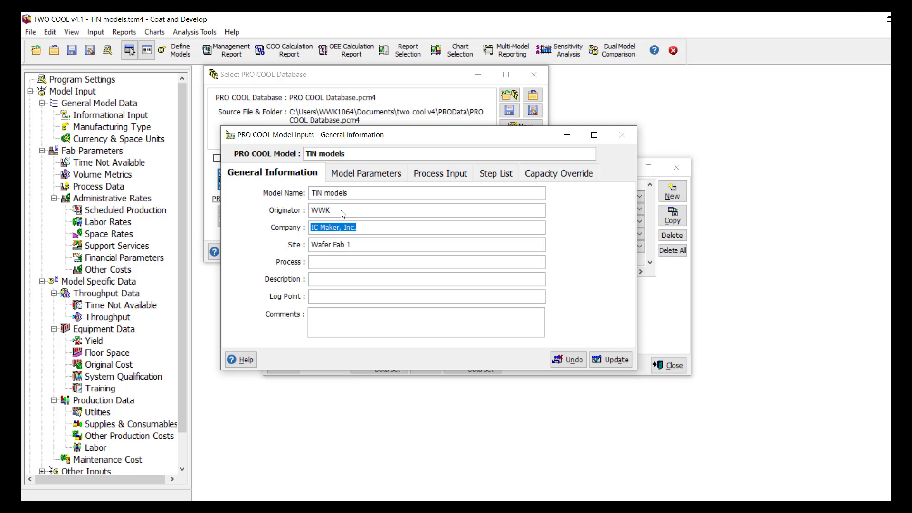
Set the process input to a starting material cost of $500 per wafer and 20,000 required wafer starts per week, and save it
left_click(353, 175)
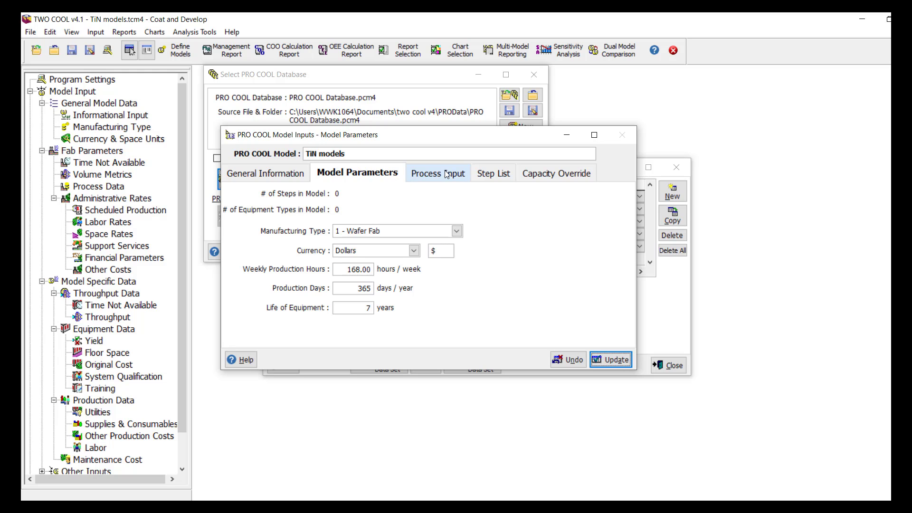
left_click(459, 175)
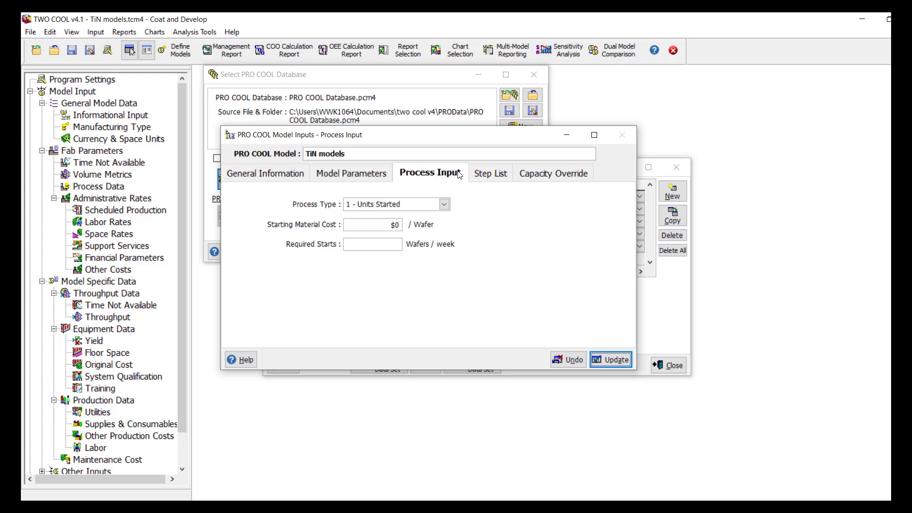
double_click(356, 224)
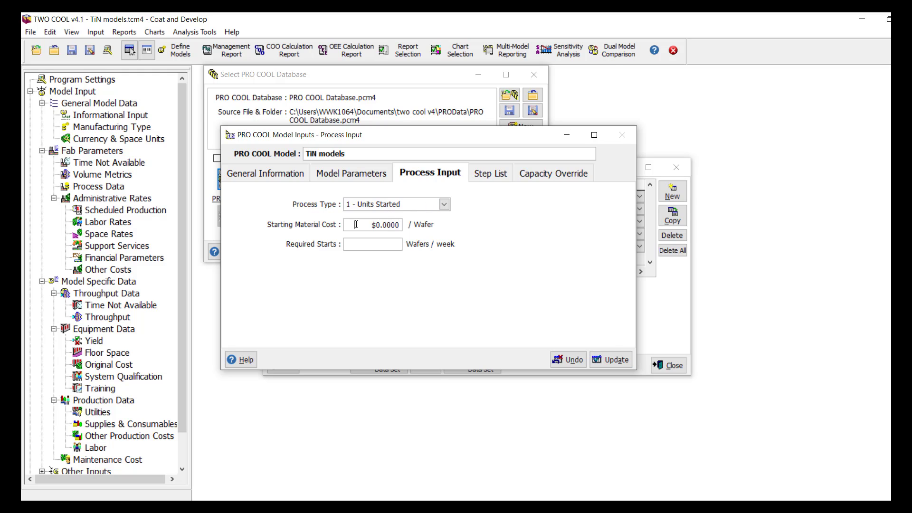
left_click_drag(356, 224, 425, 231)
type("500")
key("Tab")
type("20000")
key("Tab")
left_click(597, 360)
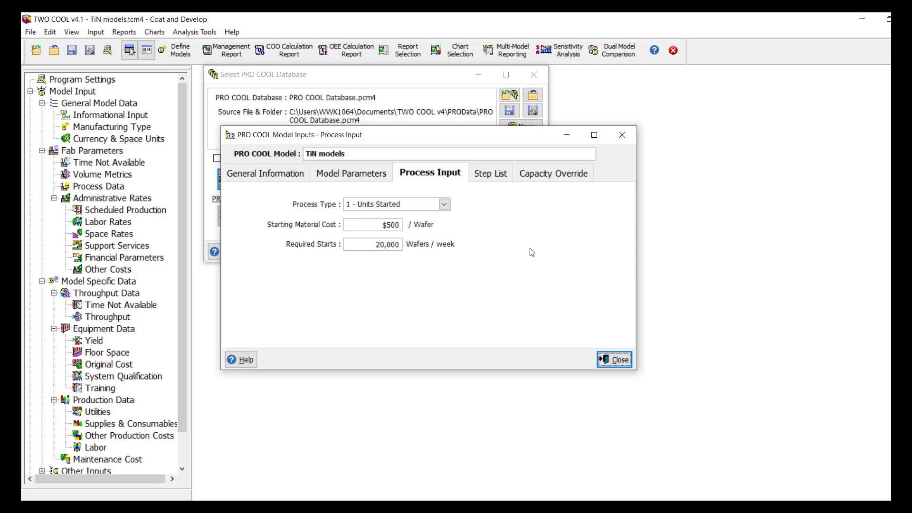
Add the Coat and Develop model from TiN models.tcm4 as the first step in the PRO COOL step list
left_click(495, 176)
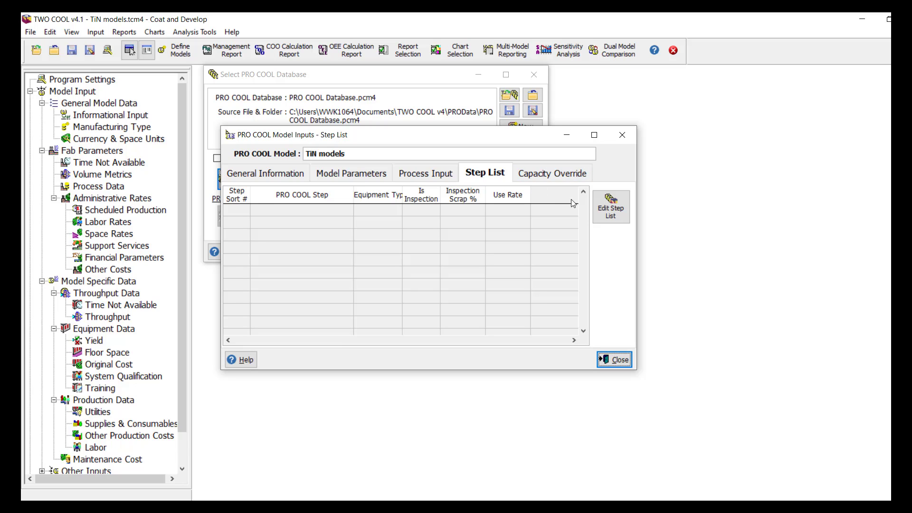
left_click(611, 207)
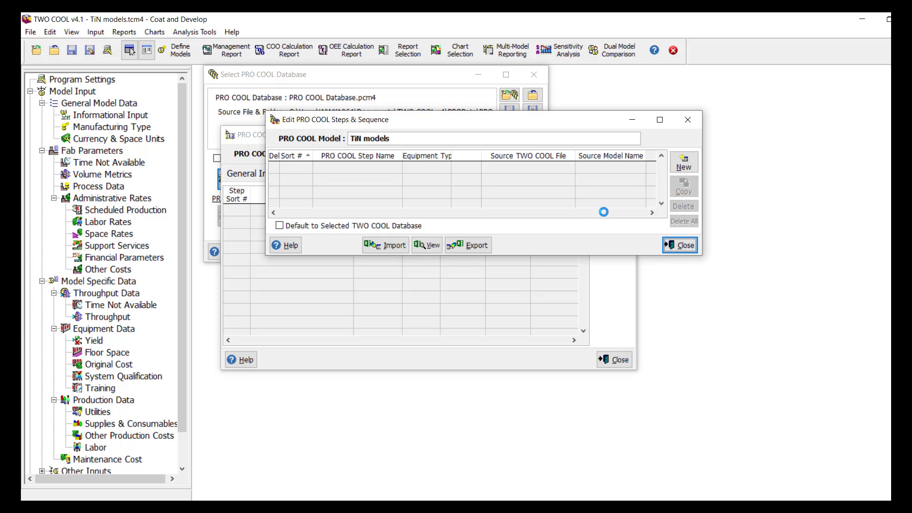
left_click(683, 167)
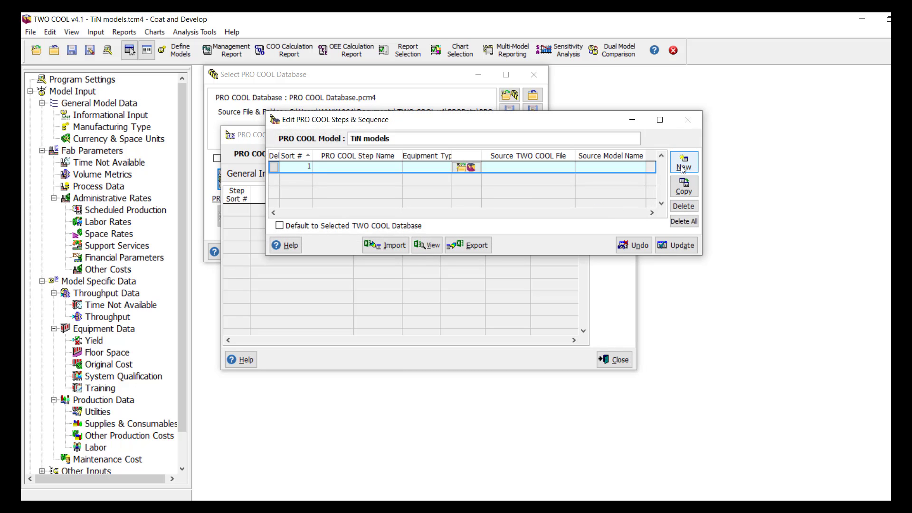
left_click(465, 166)
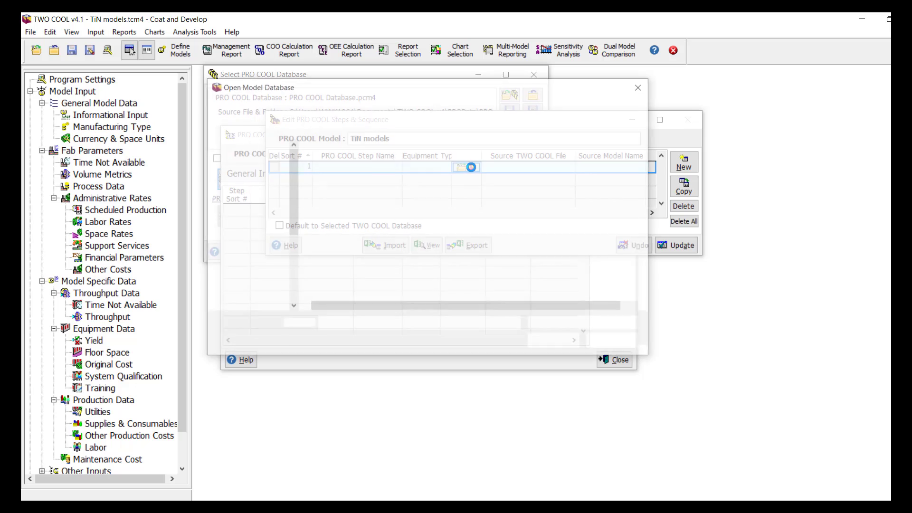
double_click(369, 165)
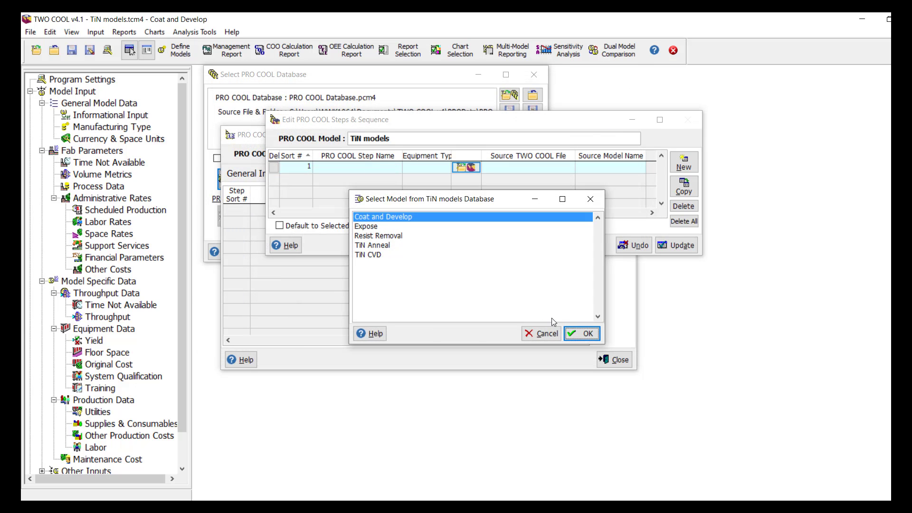
left_click(588, 334)
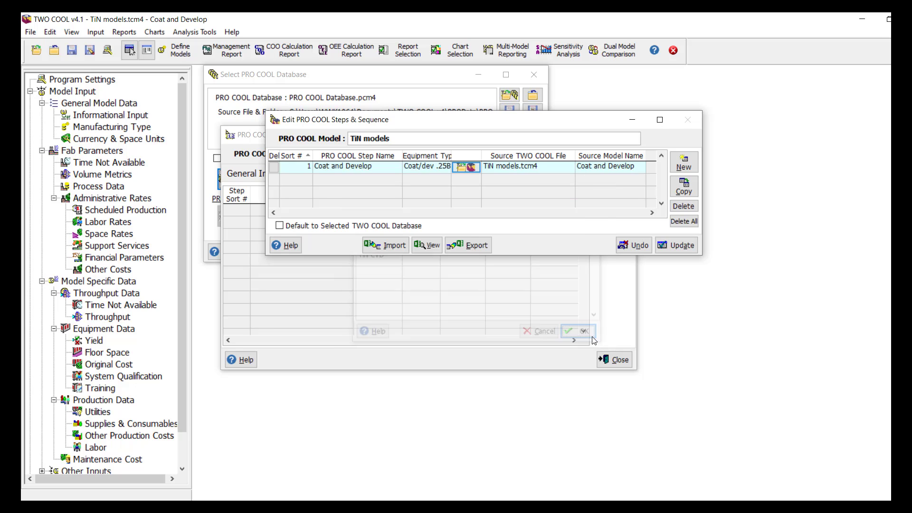
Add the Expose model from TiN models.tcm4 as the second step of the sequence
left_click(690, 163)
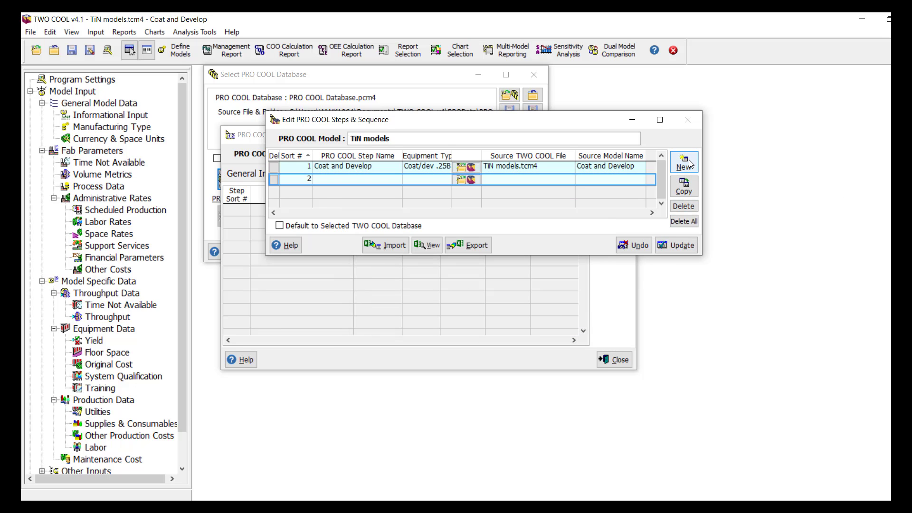
left_click(470, 181)
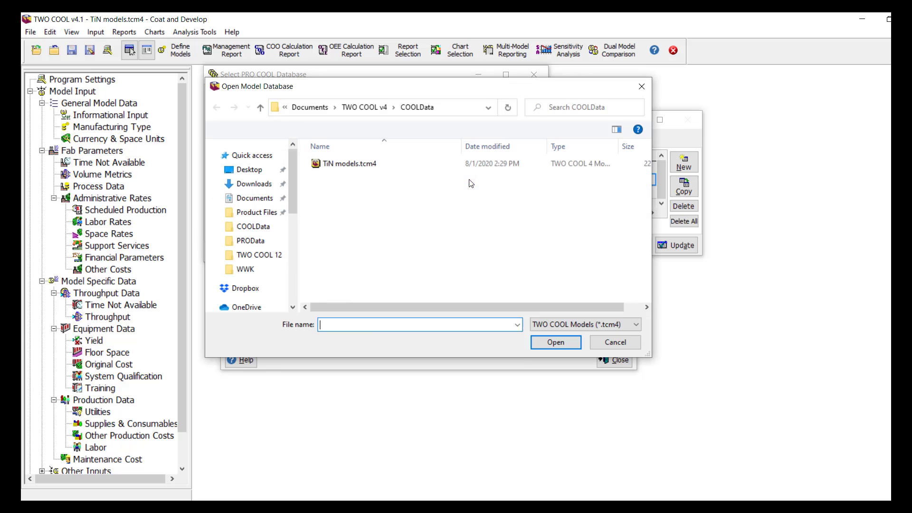
left_click(381, 164)
double_click(381, 165)
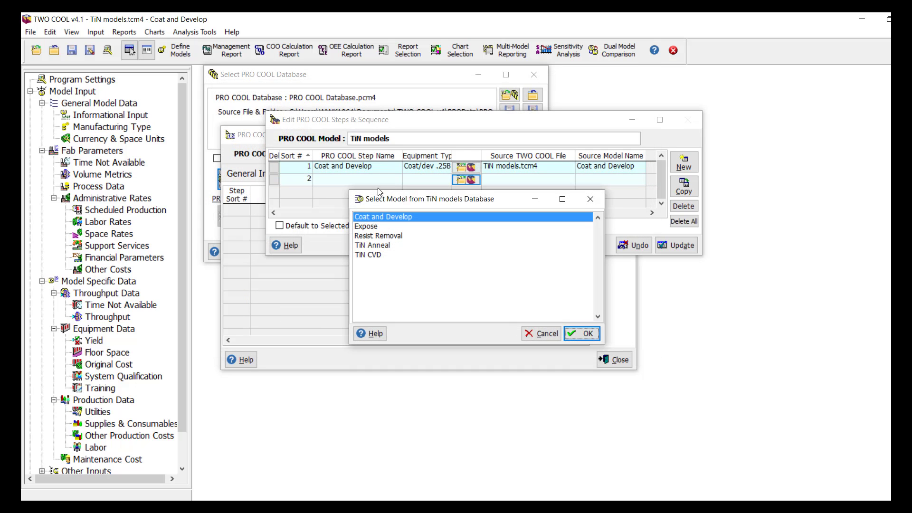
left_click(374, 227)
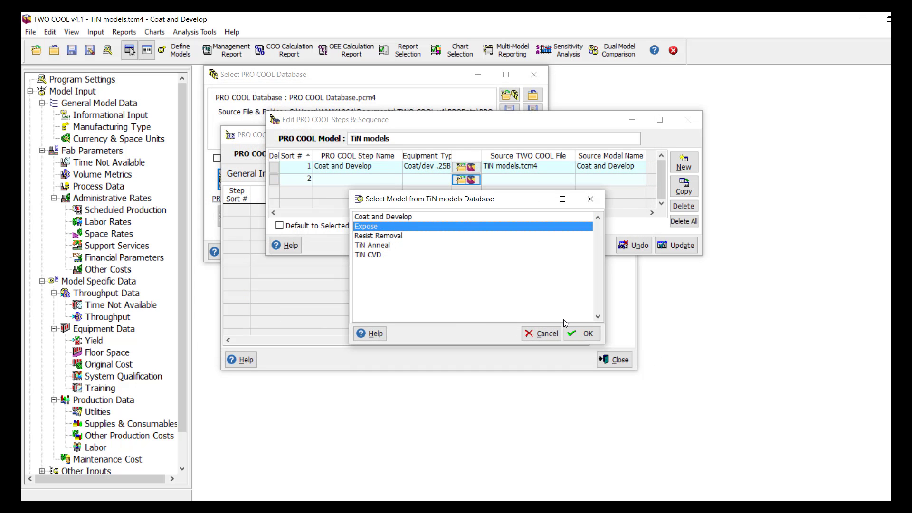
left_click(581, 333)
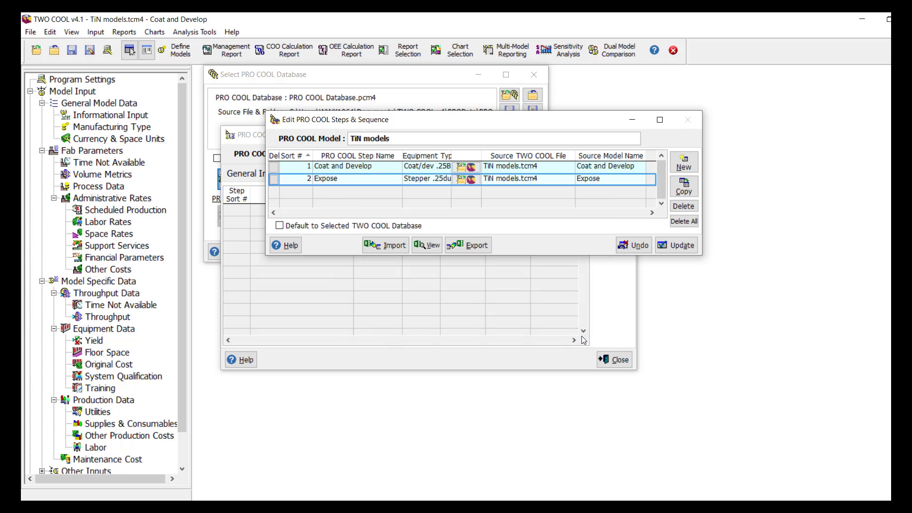
Add the Coat and Develop model from TiN models.tcm4 again as the third step
left_click(684, 163)
left_click(469, 192)
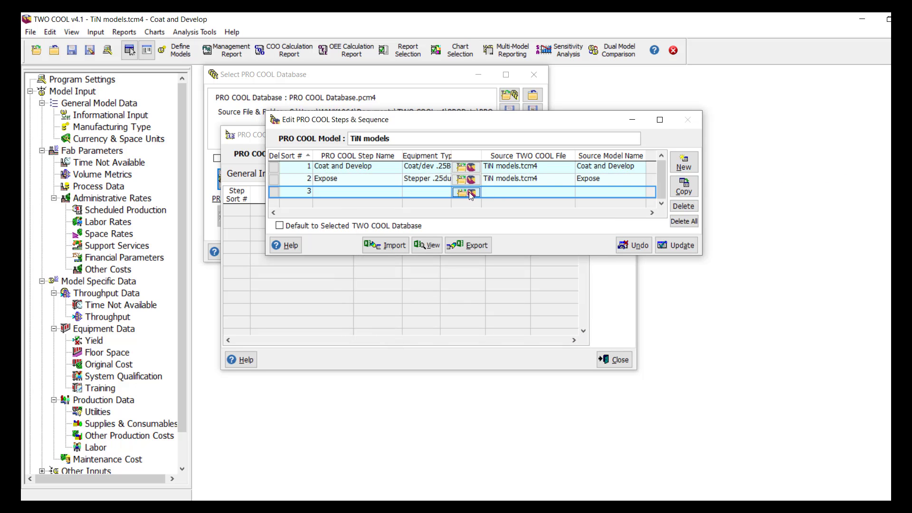
double_click(333, 165)
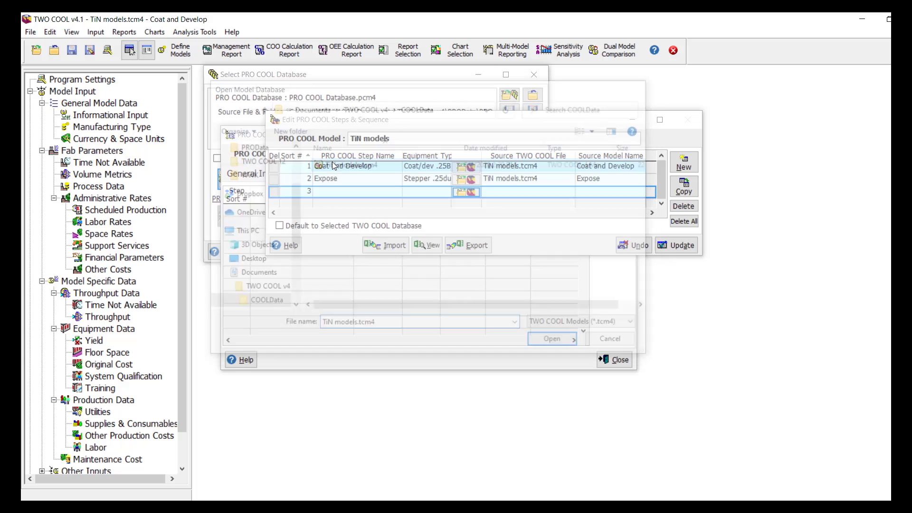
double_click(362, 221)
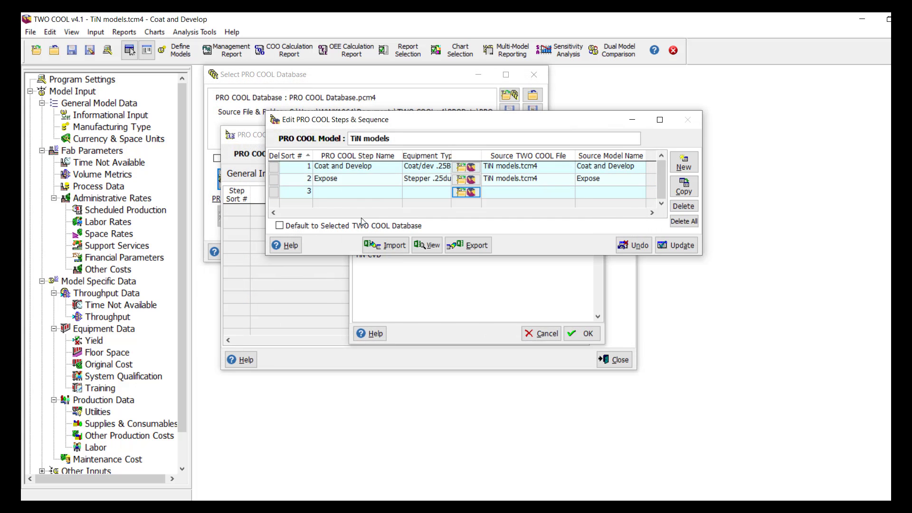
Add the TiN CVD model from TiN models.tcm4 as the fourth step
left_click(683, 164)
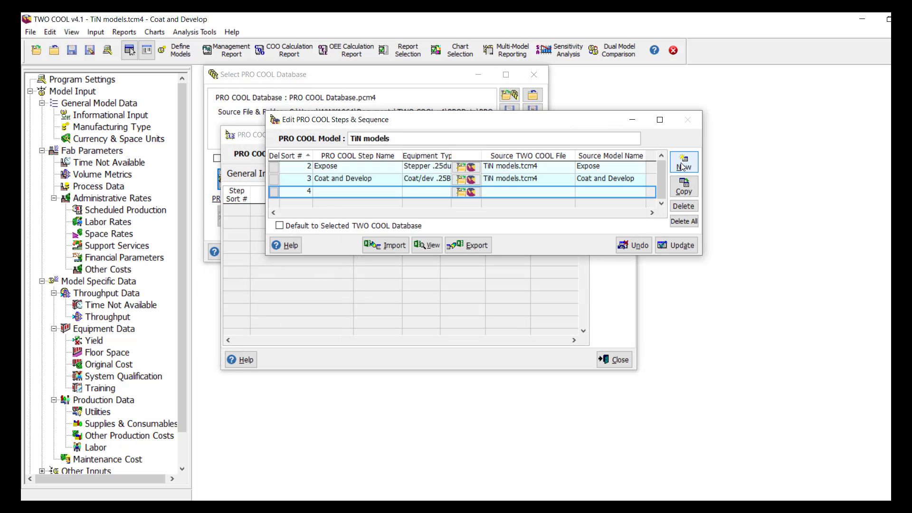
left_click(470, 192)
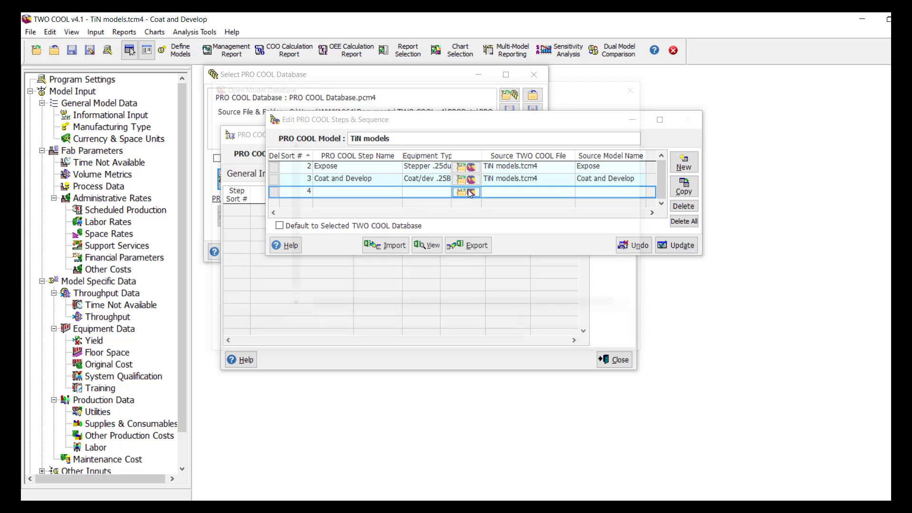
left_click(367, 166)
double_click(367, 164)
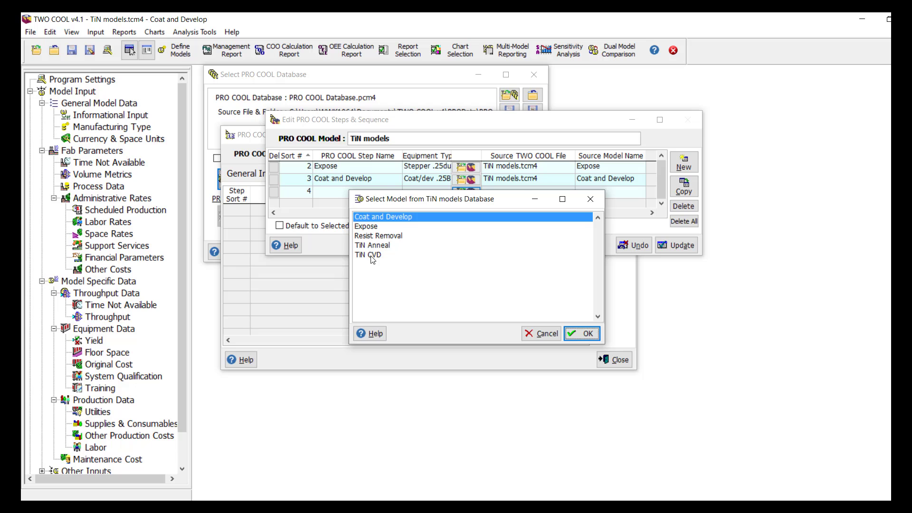
double_click(372, 255)
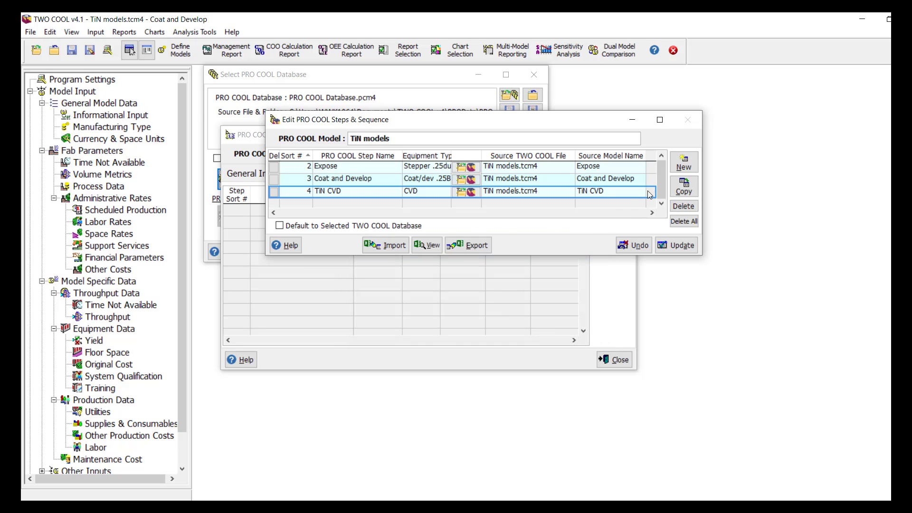
Add the Resist Removal model from TiN models.tcm4 as the fifth step of the sequence
left_click(682, 166)
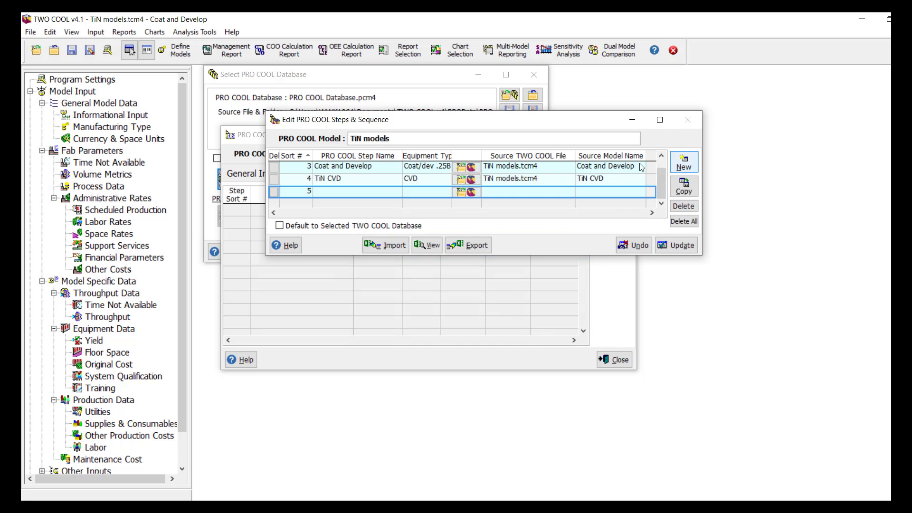
left_click(470, 192)
left_click(342, 167)
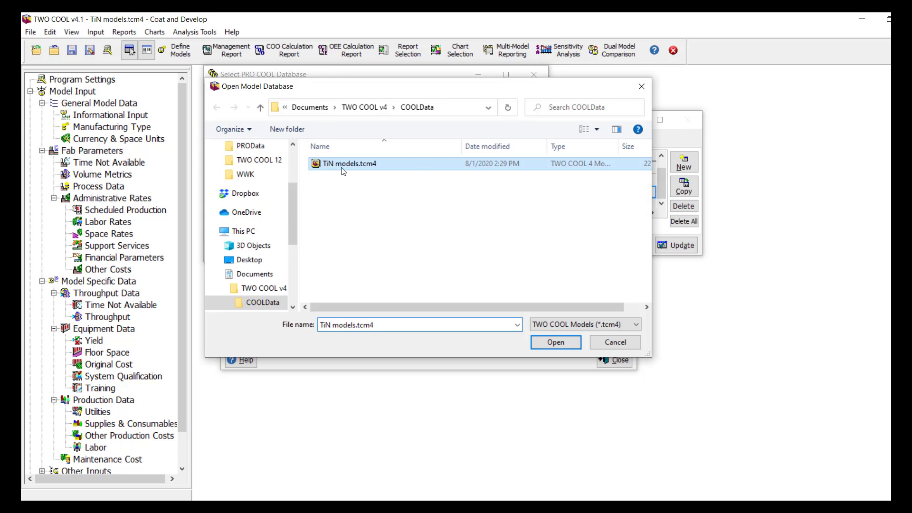
double_click(342, 165)
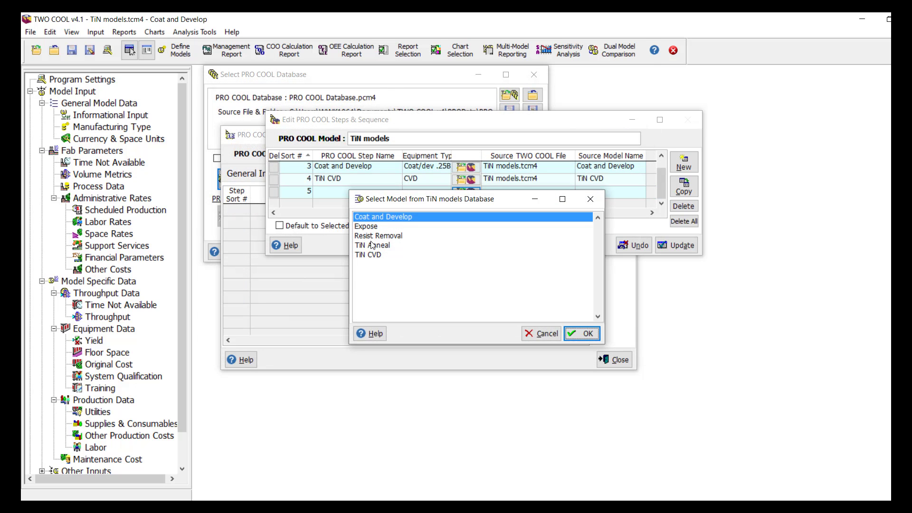
left_click(374, 237)
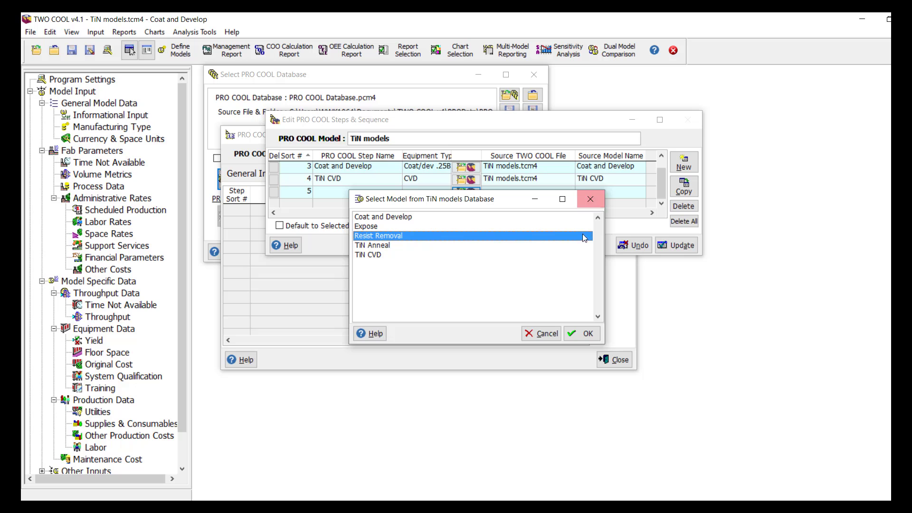
left_click(582, 333)
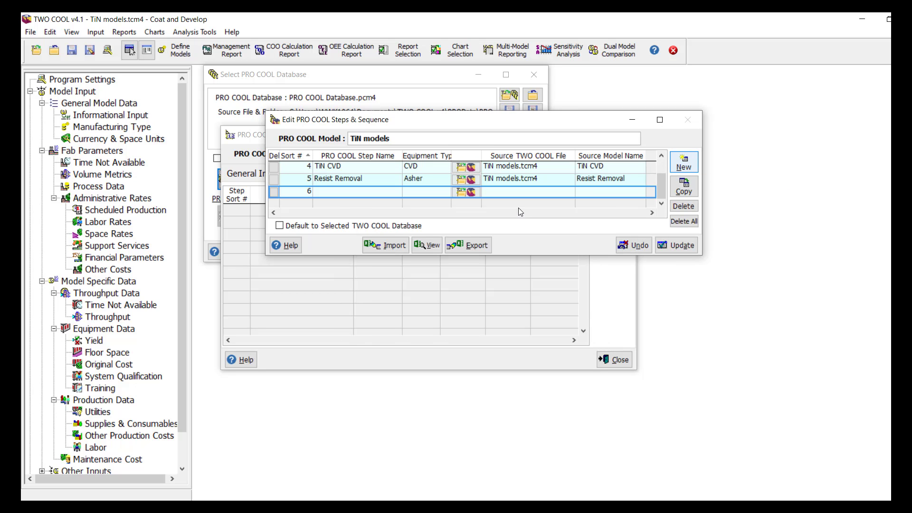
Add the TiN Anneal model from TiN models.tcm4 as the sixth step of the sequence
left_click(469, 192)
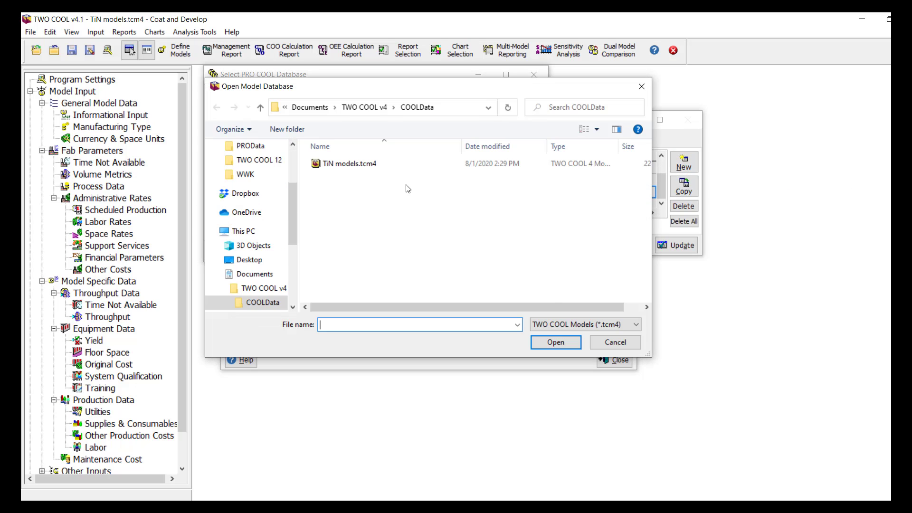
double_click(368, 163)
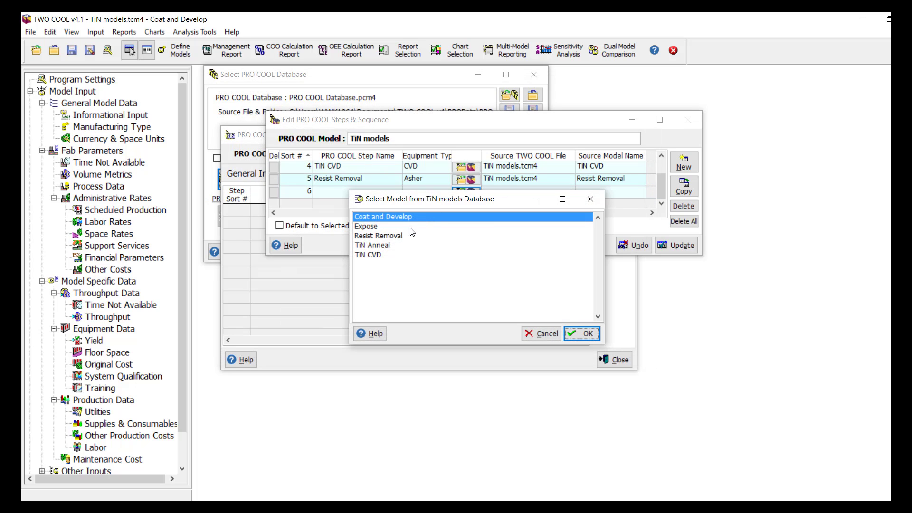
left_click(381, 246)
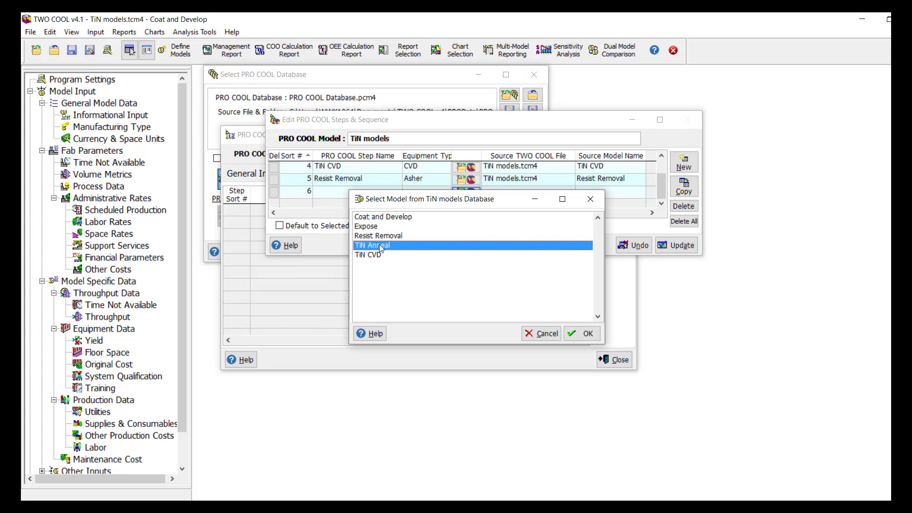
left_click(582, 333)
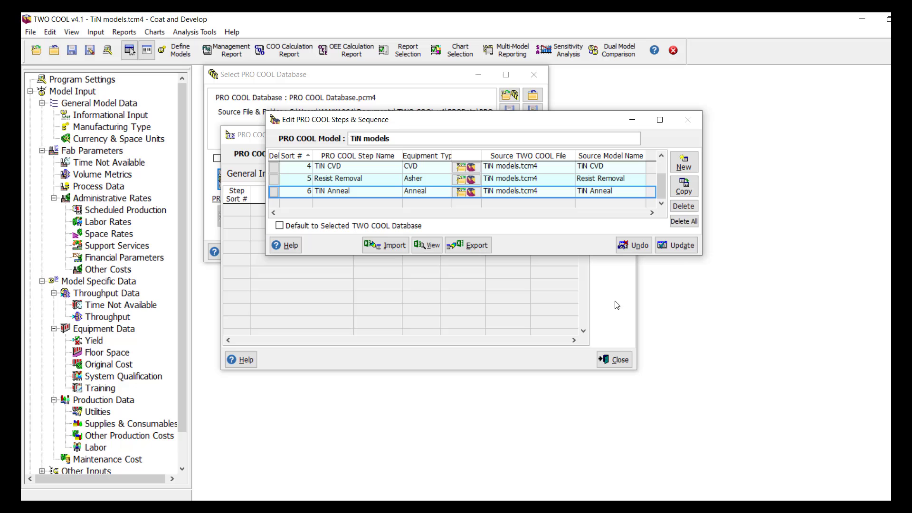
Save the edited step sequence and check the capacity override settings for its equipment types
left_click(686, 250)
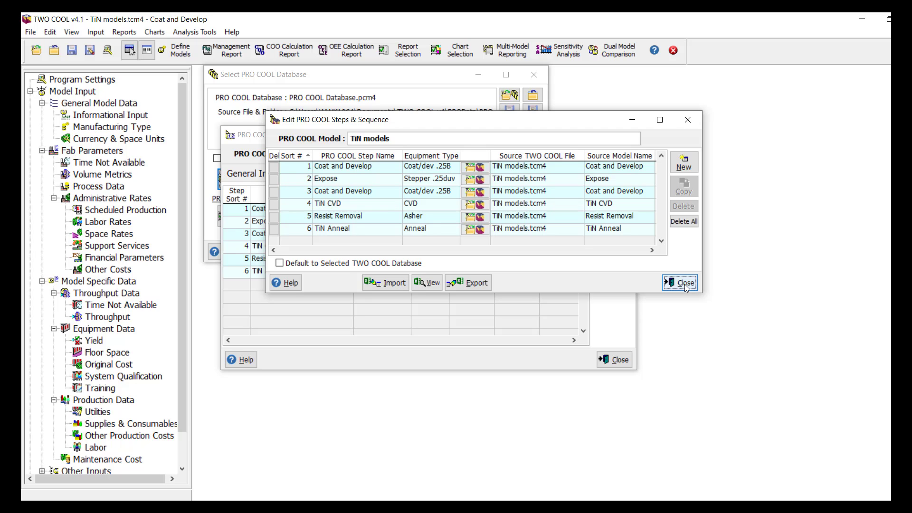
left_click(682, 283)
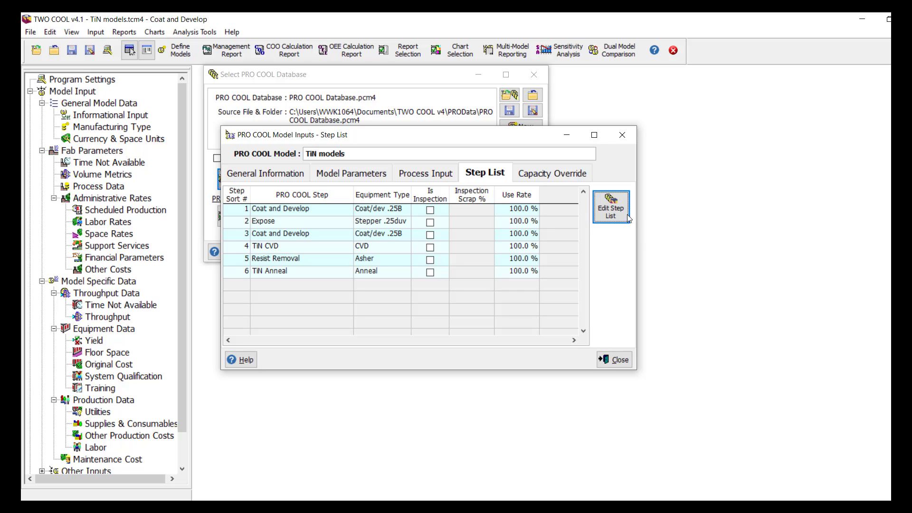
left_click(571, 175)
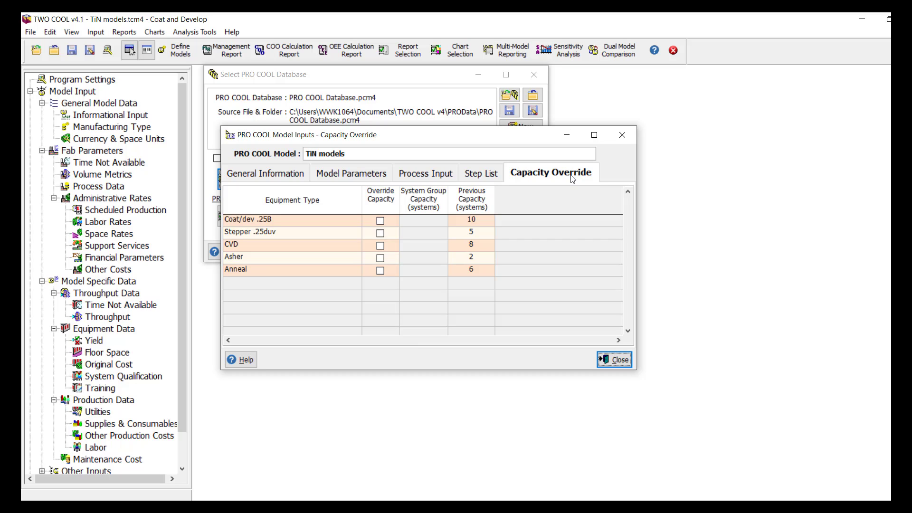
left_click(611, 360)
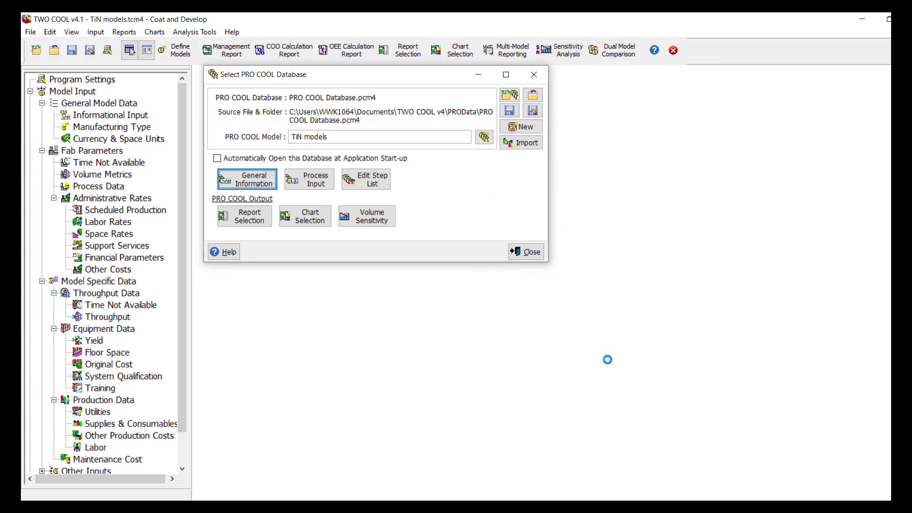
Preview the Cycle Time & Bottleneck Report for the TiN models process sequence
left_click(266, 225)
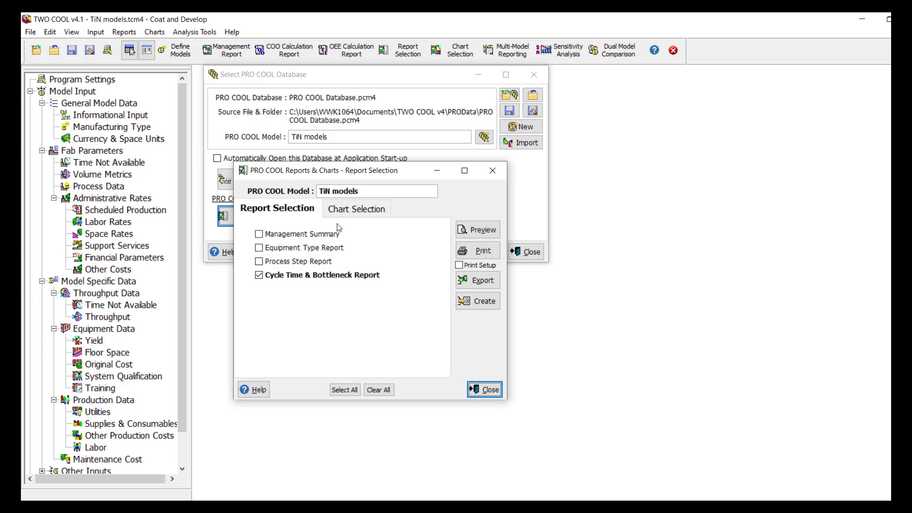
left_click(471, 232)
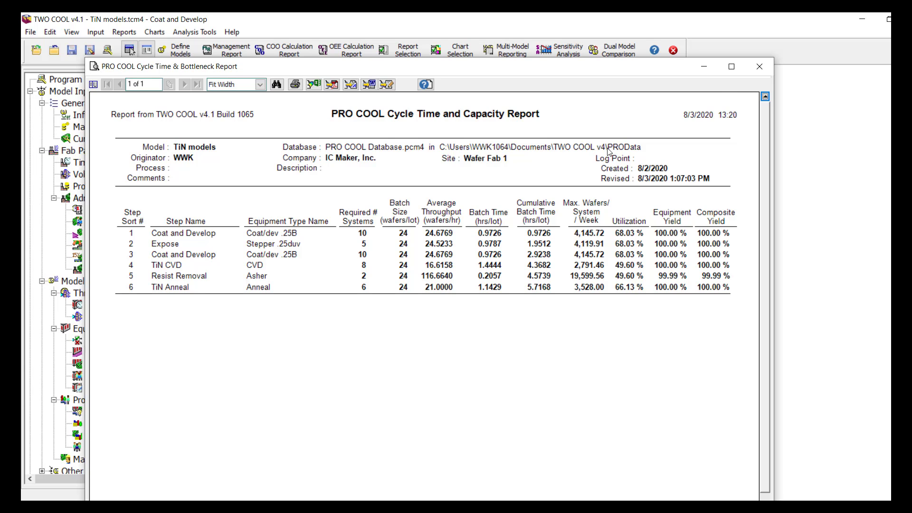
left_click(760, 67)
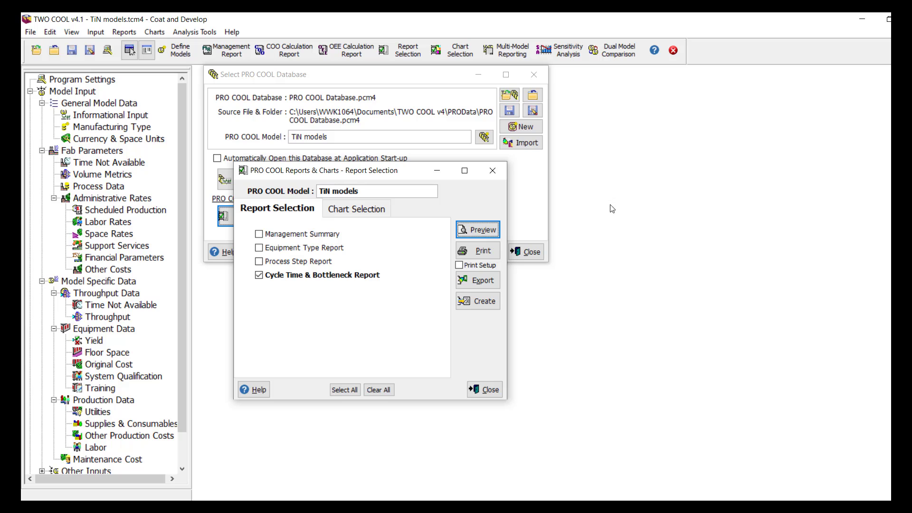
Display the Process Cost Driver Pareto chart for the TiN models process sequence
left_click(369, 217)
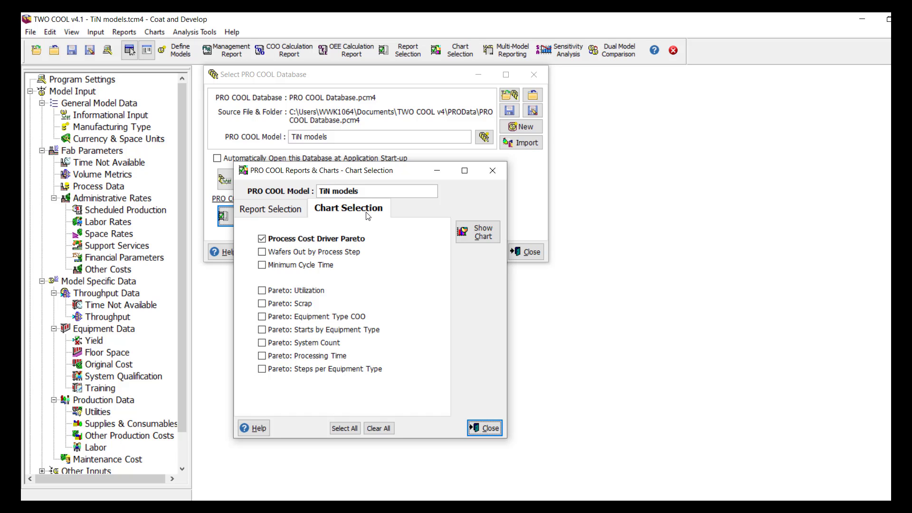
left_click(475, 235)
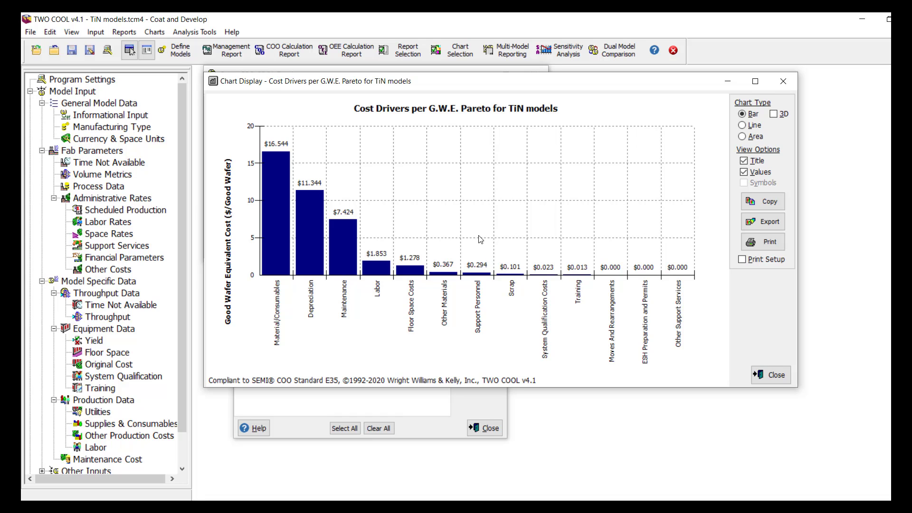
left_click(761, 377)
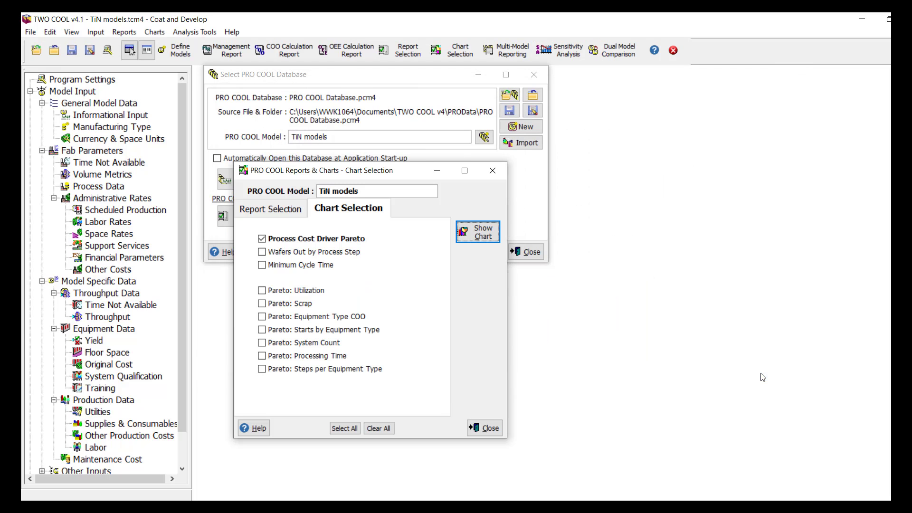
left_click(487, 429)
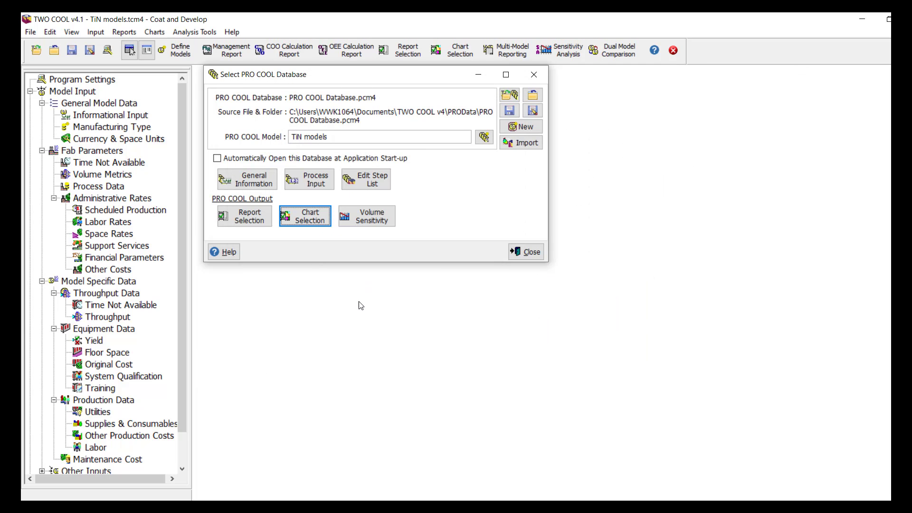
Set up a volume sensitivity analysis on Units Started from 10000 to 40000 wafers/week in increments of 2000
left_click(373, 216)
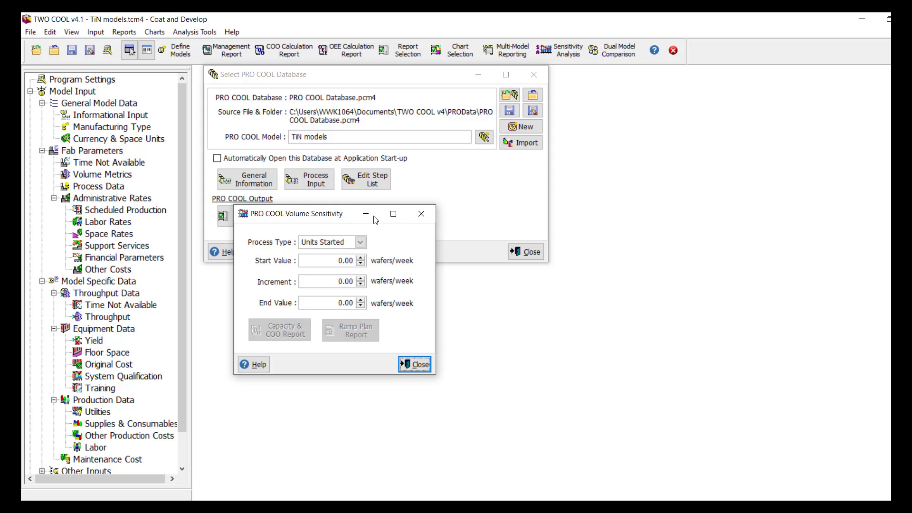
left_click(361, 244)
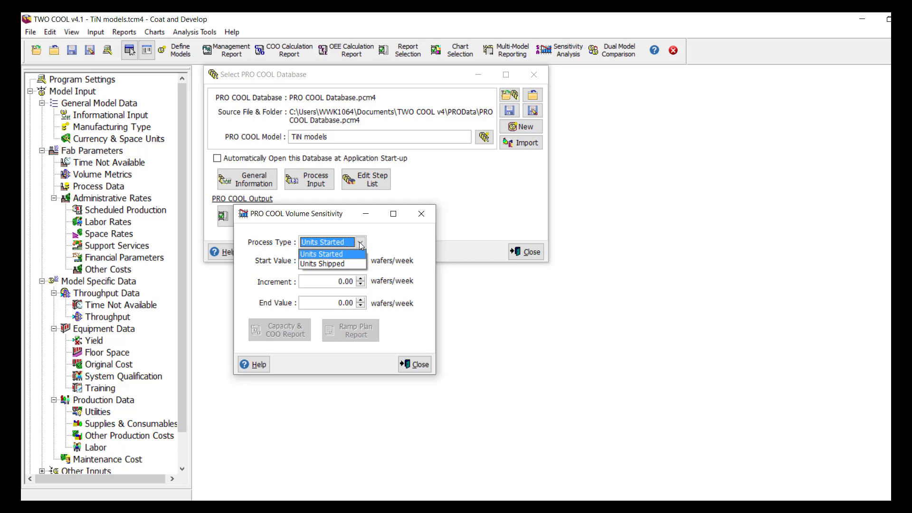
left_click(361, 244)
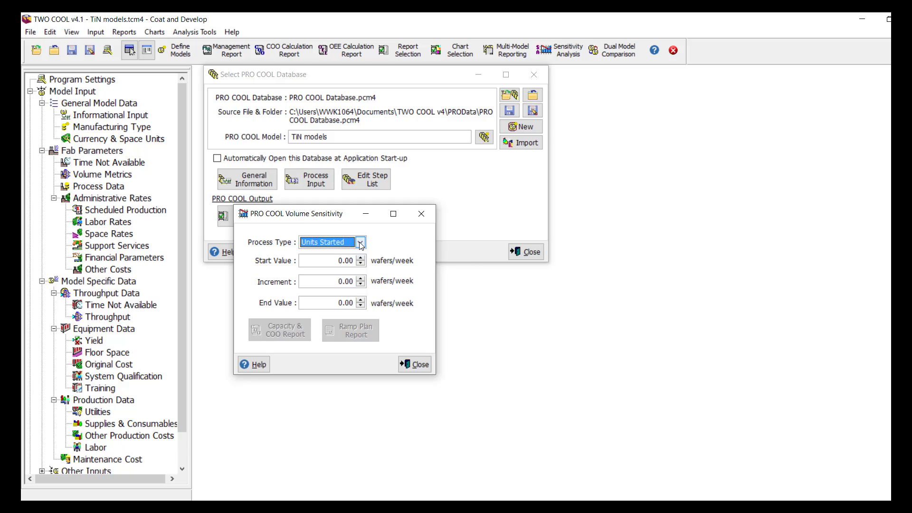
left_click_drag(327, 260, 382, 260)
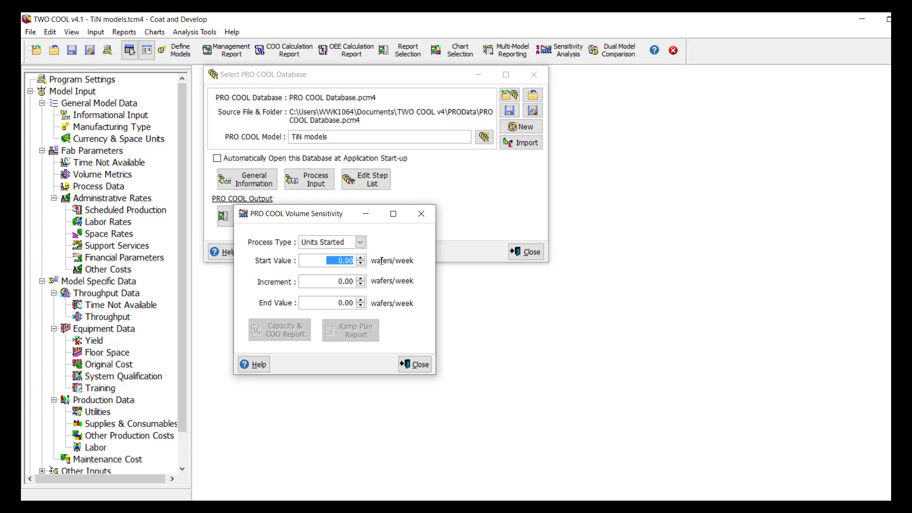
type("10000 .")
key("Tab")
type("2000")
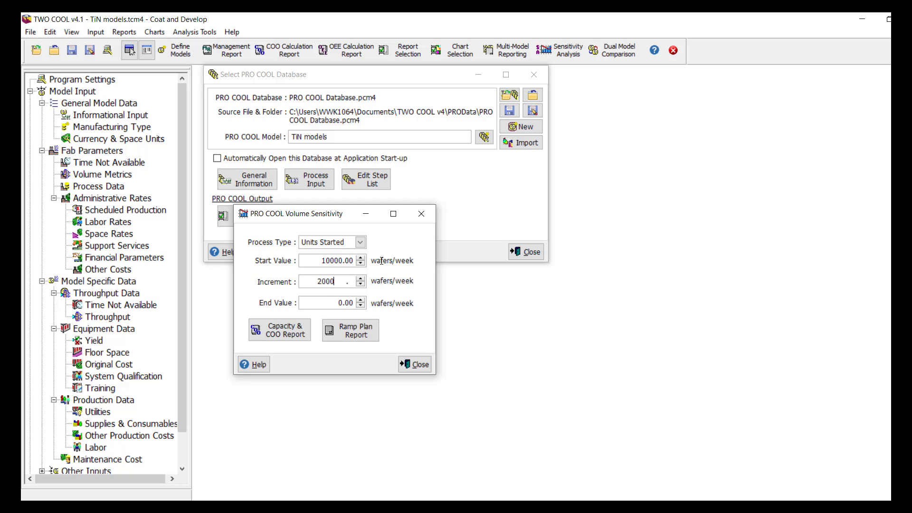
key("Tab")
type("40000")
key("Tab")
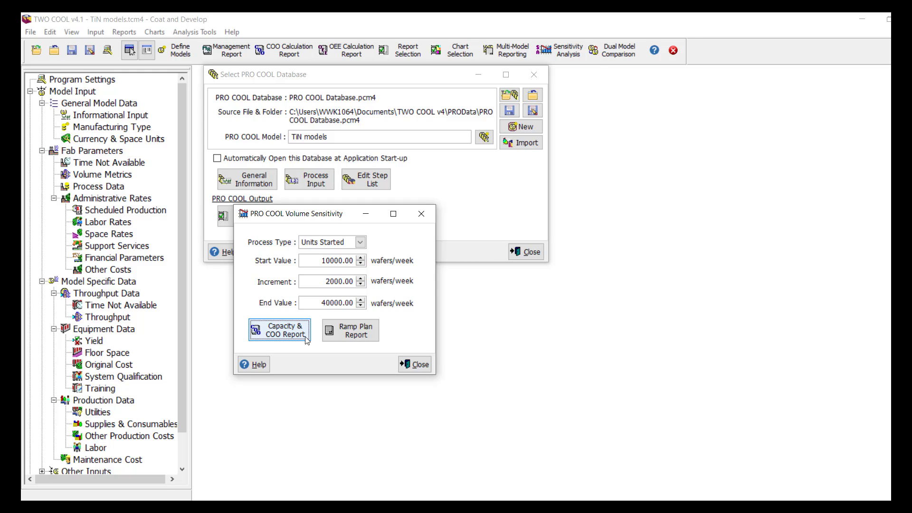
Preview the Capacity & COO Report for the volume range and open the Ramp Plan Report
left_click(306, 338)
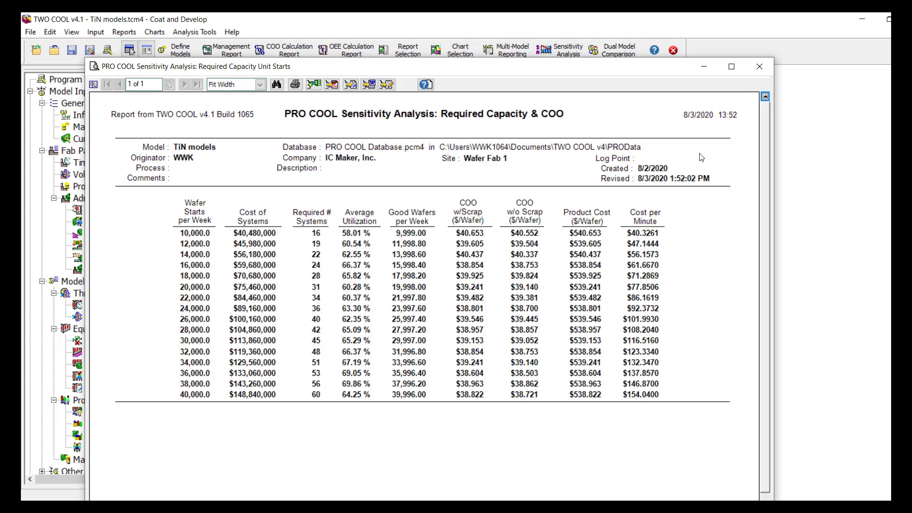
left_click(759, 66)
left_click(371, 336)
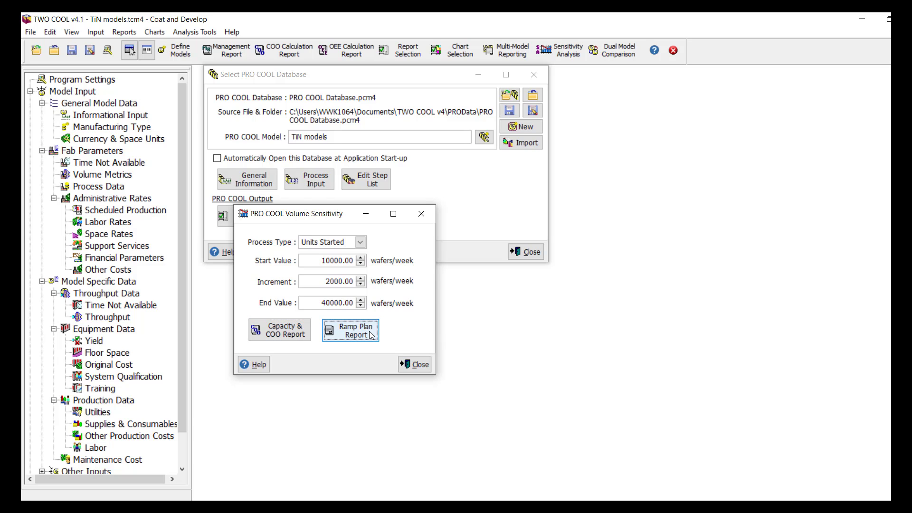